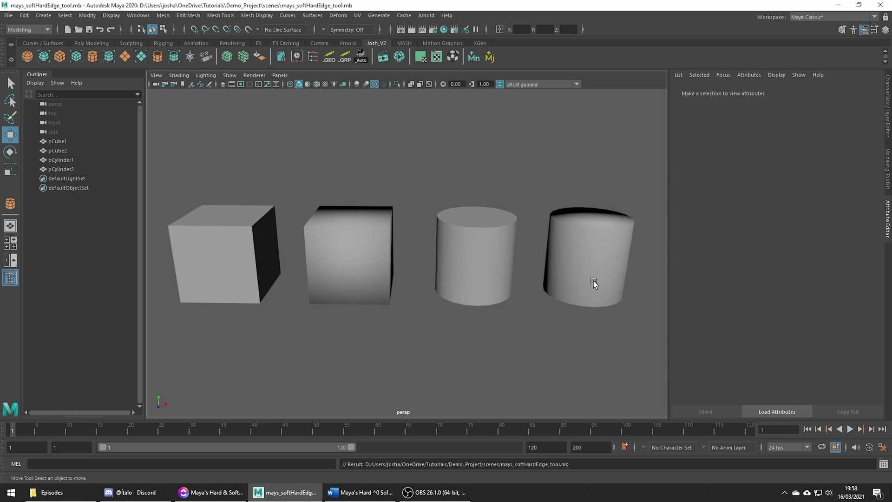
Frame both cubes, then harden every edge of the smooth-shaded second cube.
drag(201, 193, 348, 238)
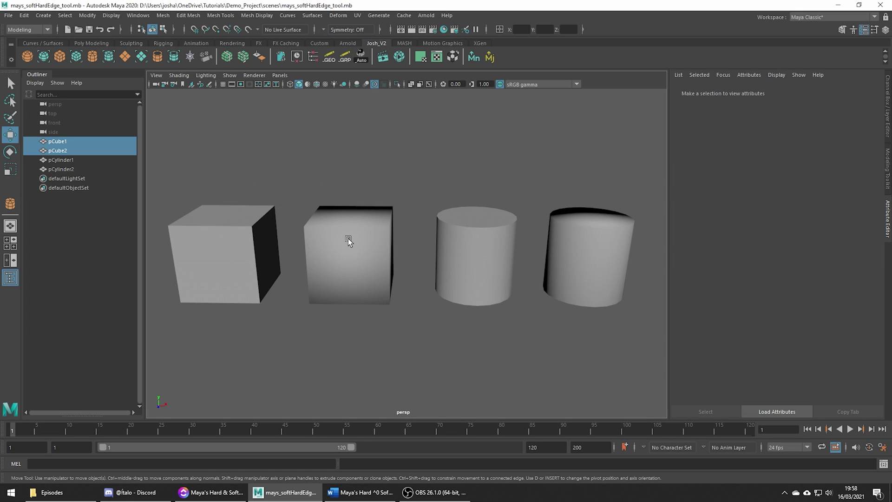
key(f)
click(395, 148)
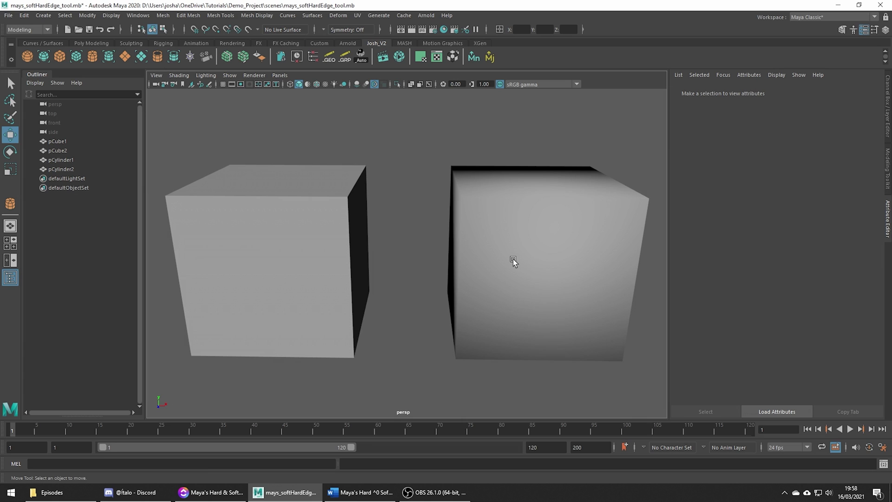
mouse_move(483, 200)
alt+mouse_down()
mouse_move(539, 236)
mouse_move(494, 216)
mouse_move(461, 217)
mouse_move(463, 230)
mouse_move(500, 231)
mouse_move(478, 194)
alt+mouse_up()
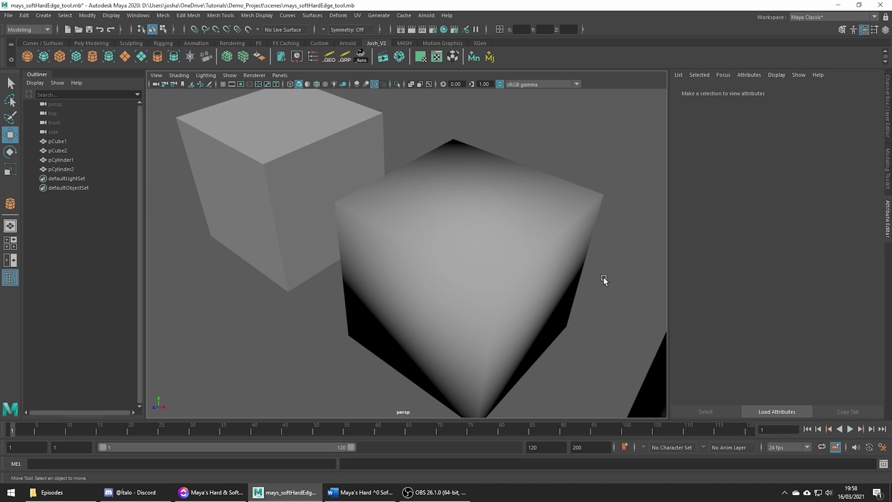
scroll(603, 277, down, 3)
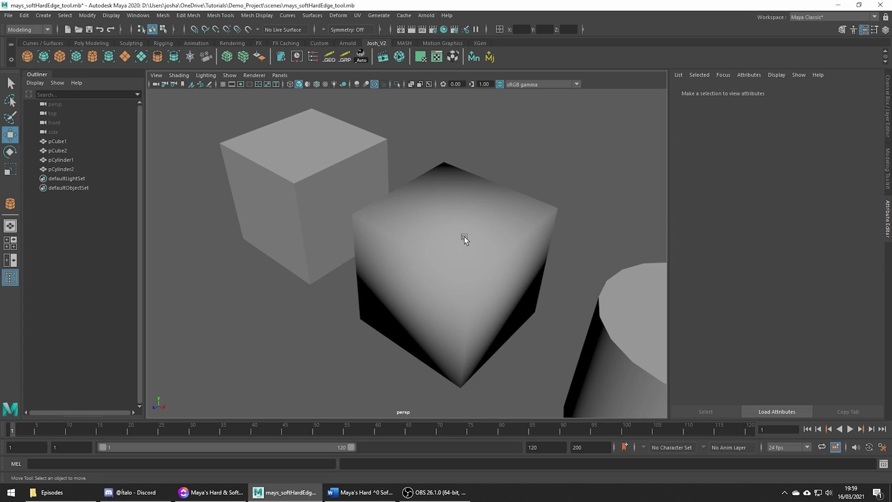
click(464, 236)
shift+right_drag(469, 207, 559, 236)
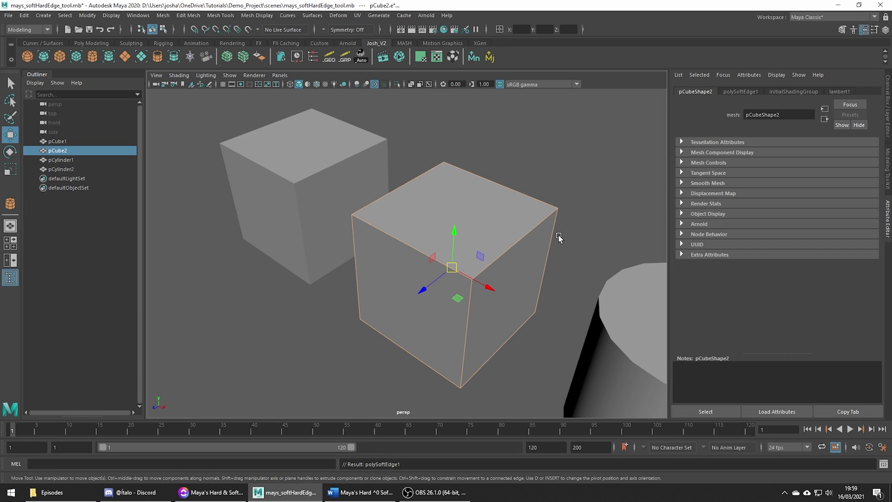
Frame and orbit around the first cylinder to inspect its shading.
alt+drag(558, 238, 550, 221)
click(550, 221)
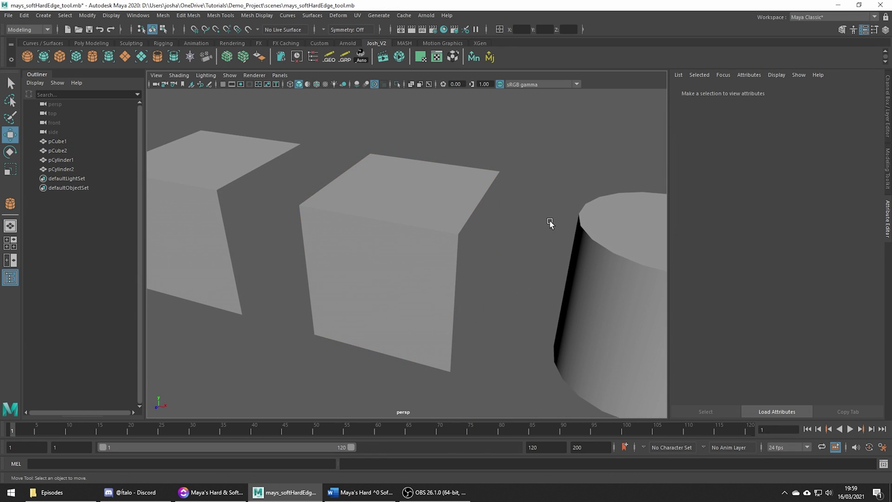
scroll(550, 221, down, 3)
click(559, 237)
key(f)
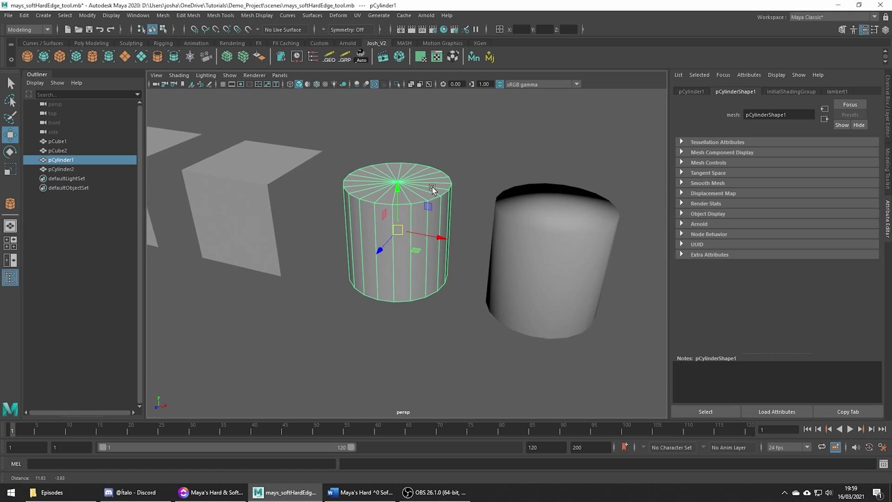
alt+drag(520, 214, 473, 186)
click(462, 199)
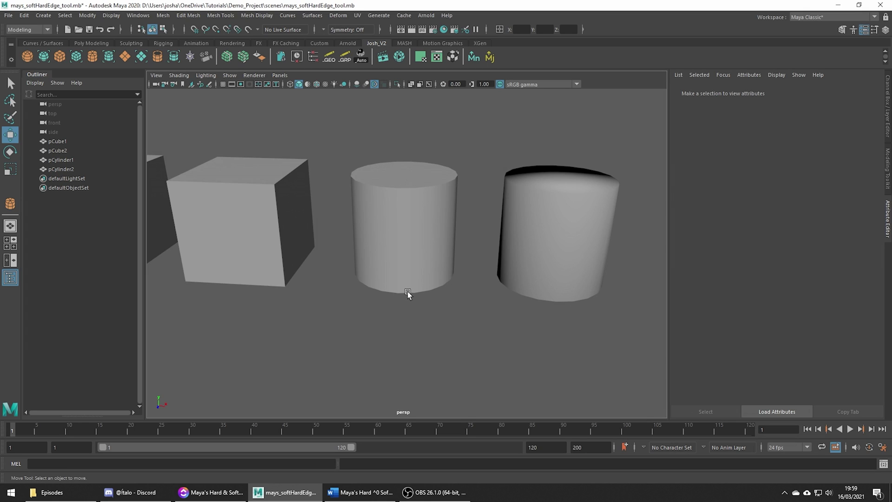
Select the second cylinder's top and bottom rim edge loops and apply Harden Edge.
mouse_move(584, 216)
alt+middle_down()
mouse_move(494, 222)
mouse_move(507, 221)
alt+middle_up()
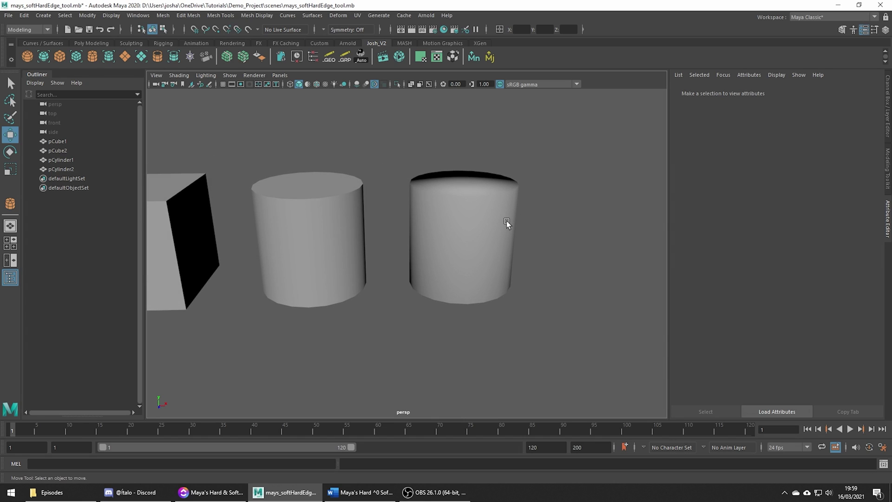
click(495, 219)
key(F10)
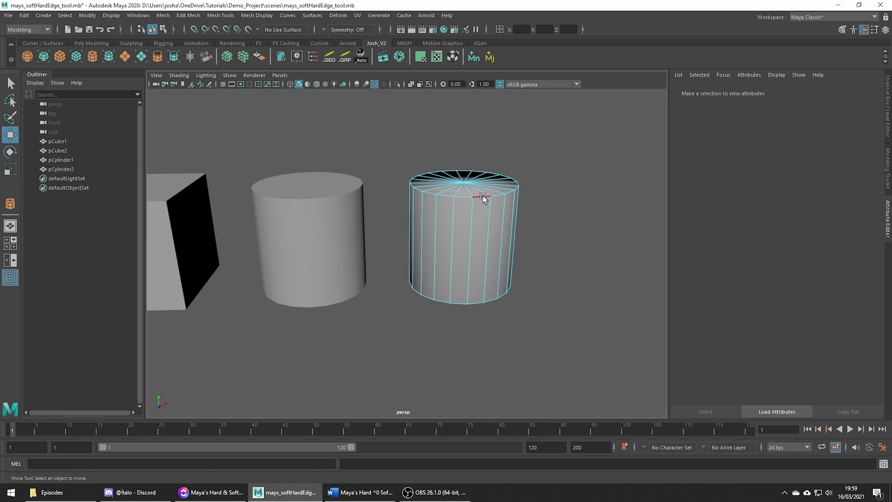
double_click(483, 196)
shift+double_click(475, 304)
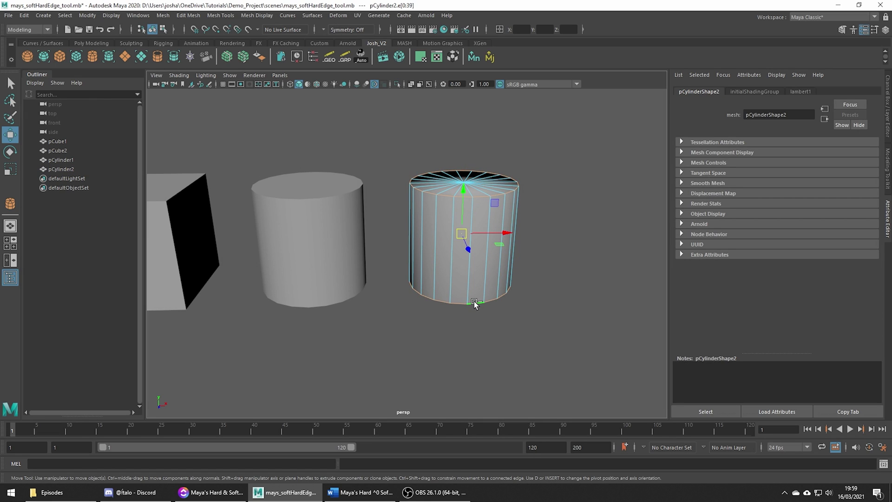
shift+right_click(473, 220)
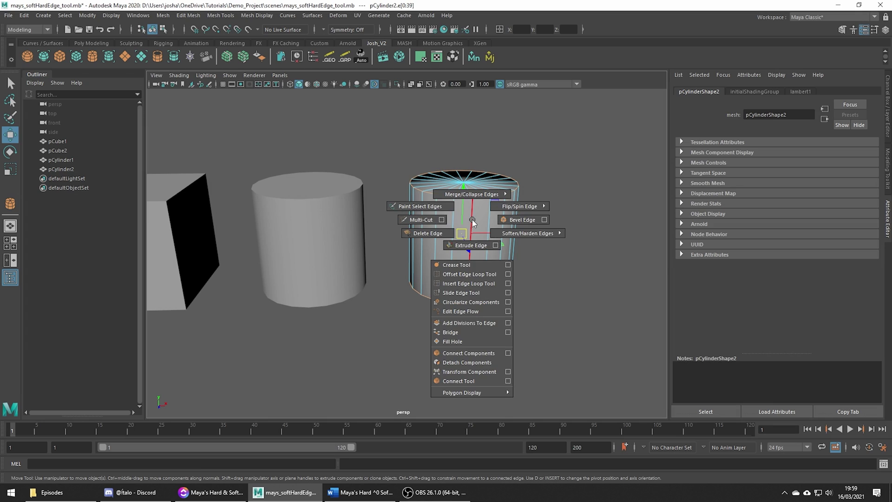
mouse_move(510, 238)
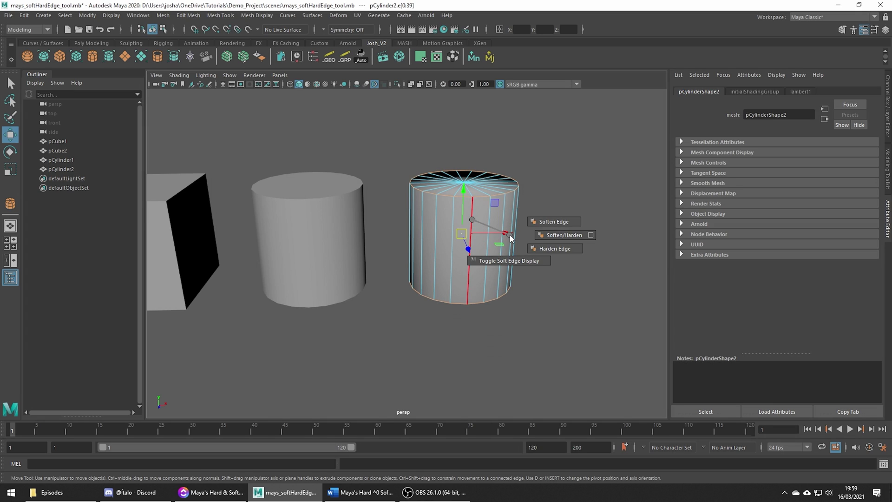
click(543, 247)
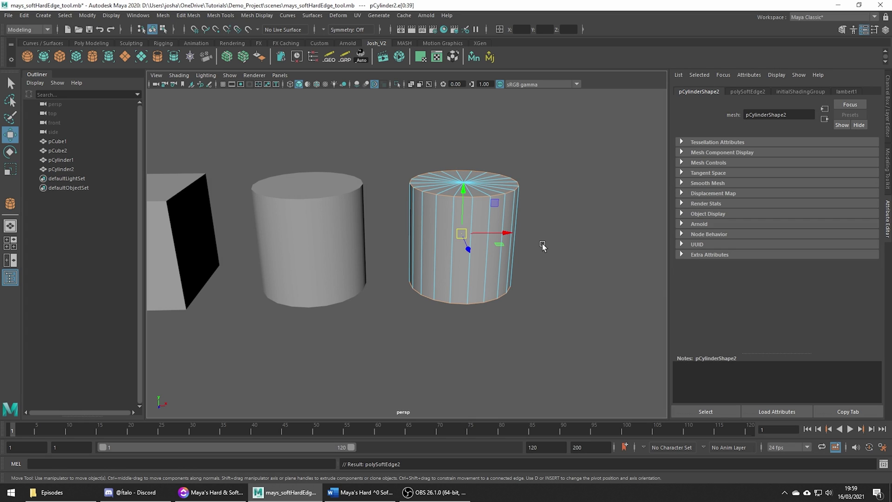
Return to Object Mode, marquee-select the whole second cylinder and bring up Mesh Display.
right_click(485, 234)
click(479, 199)
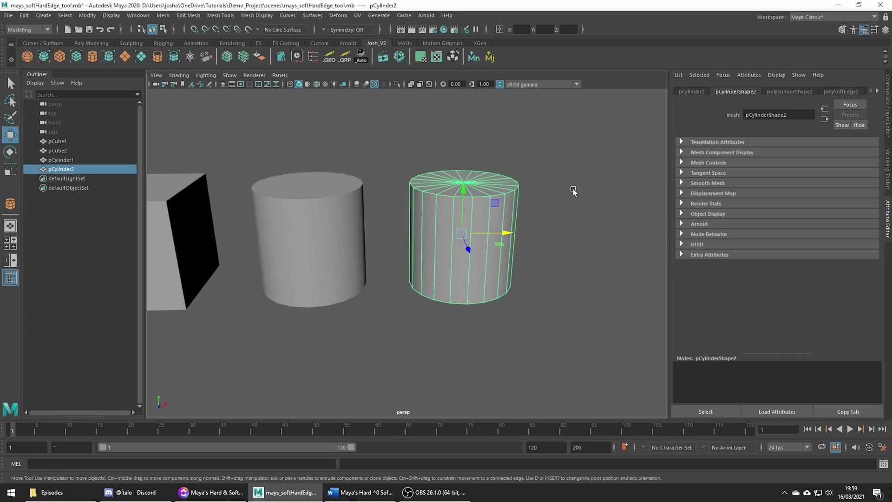
click(573, 192)
drag(573, 192, 496, 212)
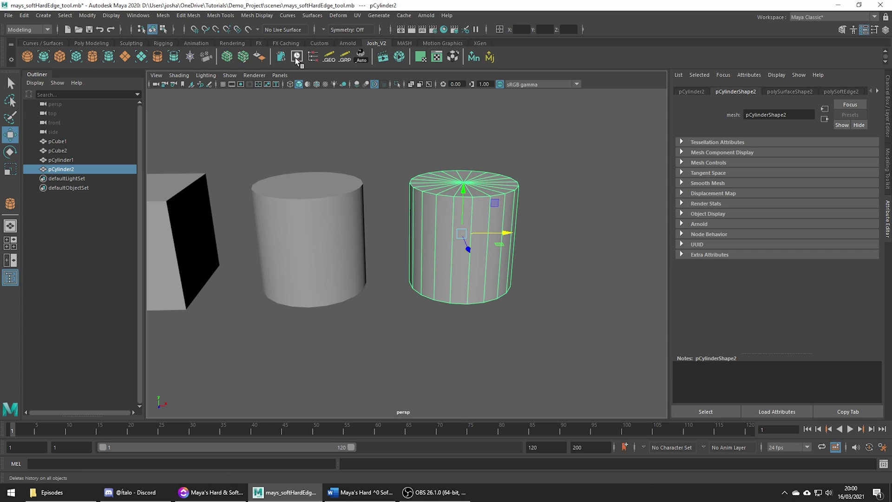
click(263, 17)
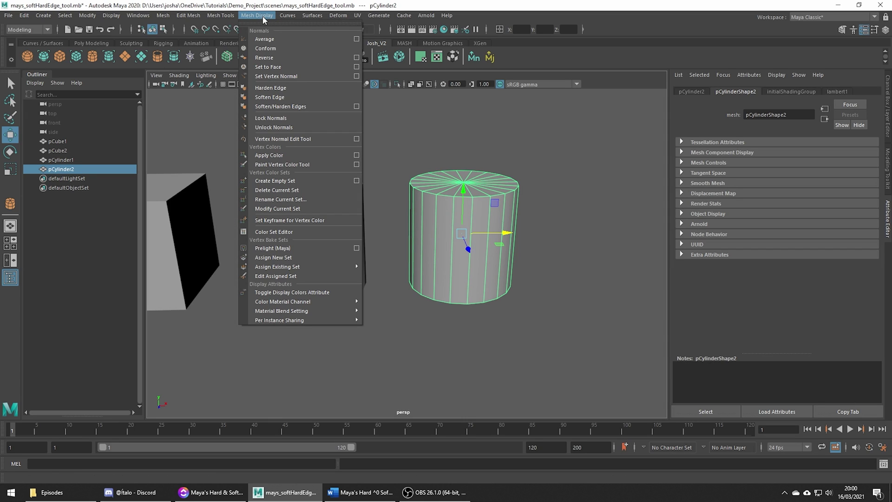
Apply Soften/Harden Edges to the second cylinder and adjust the polySoftEdge1 angle to 2.784.
click(286, 106)
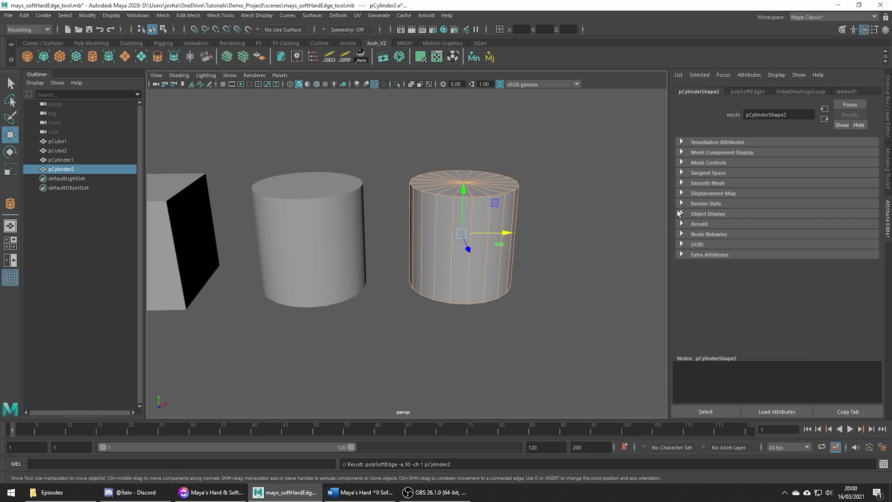
click(748, 91)
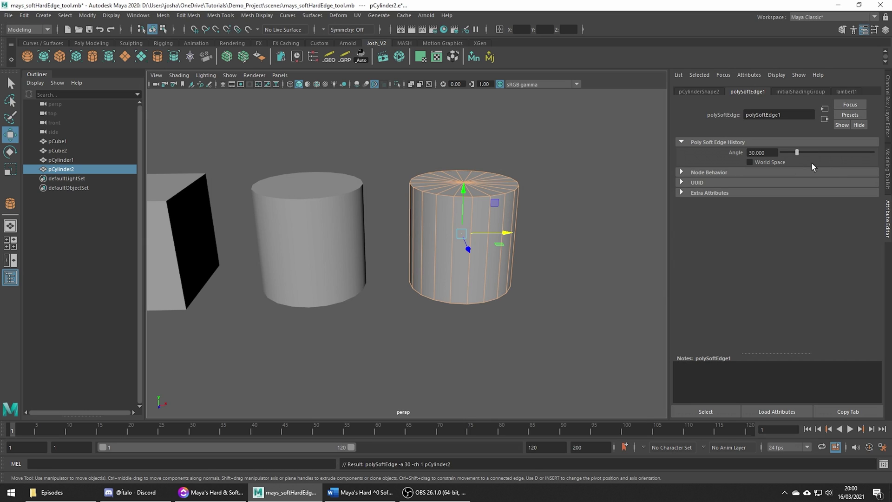
drag(797, 151, 838, 152)
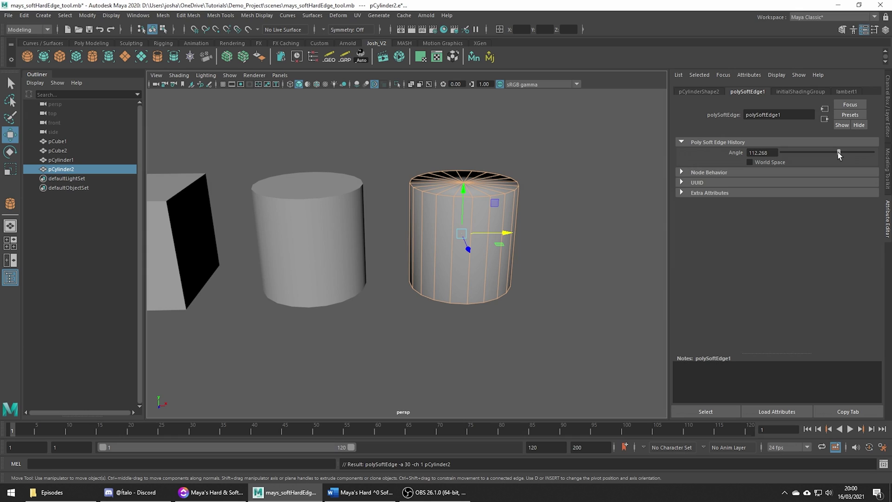
drag(837, 152, 789, 152)
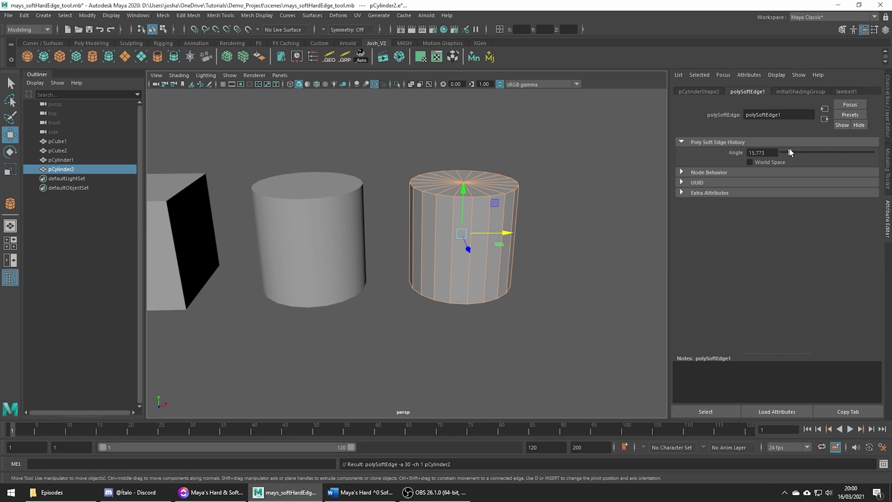
scroll(581, 183, up, 4)
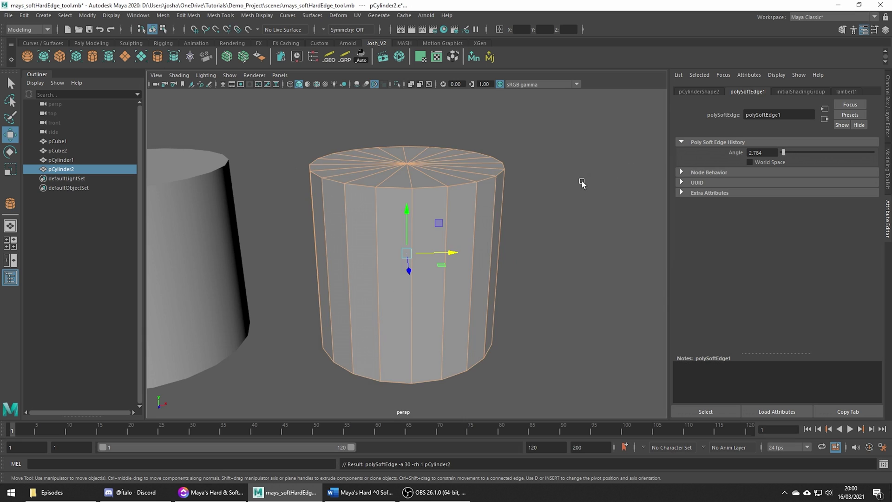
mouse_move(581, 183)
alt+mouse_down()
mouse_move(519, 173)
mouse_move(567, 193)
alt+mouse_up()
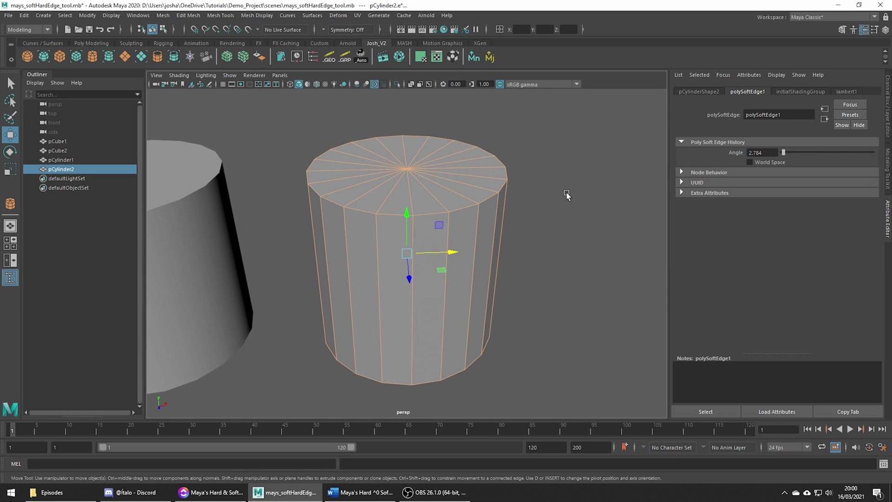
Set the polySoftEdge1 angle to 30, then deselect and frame all four objects.
double_click(762, 152)
text(30)
key(Return)
alt+right_drag(361, 228, 355, 208)
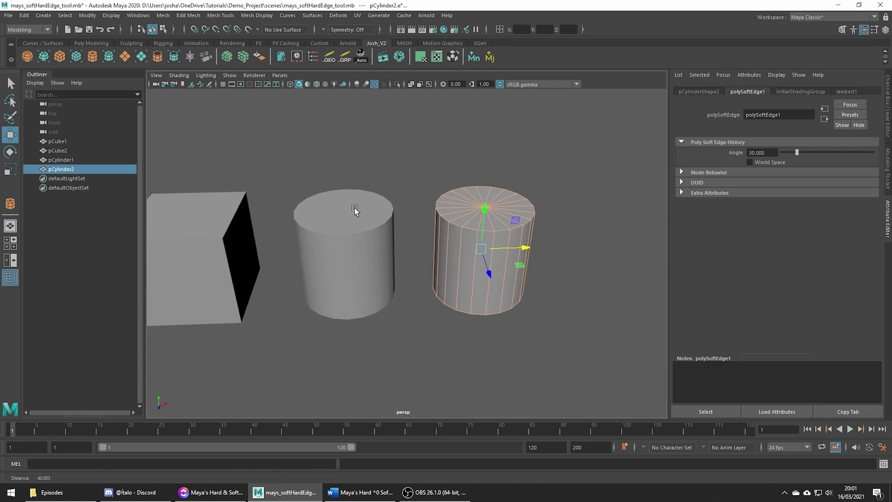
alt+drag(355, 208, 434, 199)
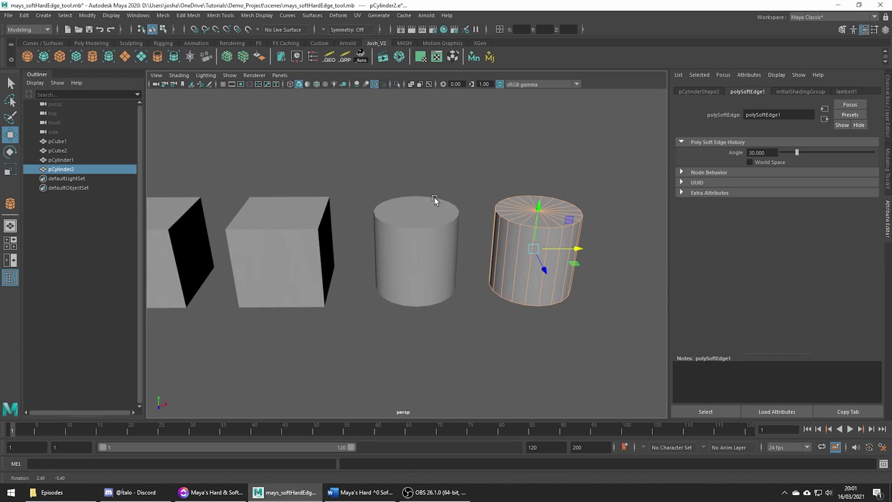
click(467, 174)
key(a)
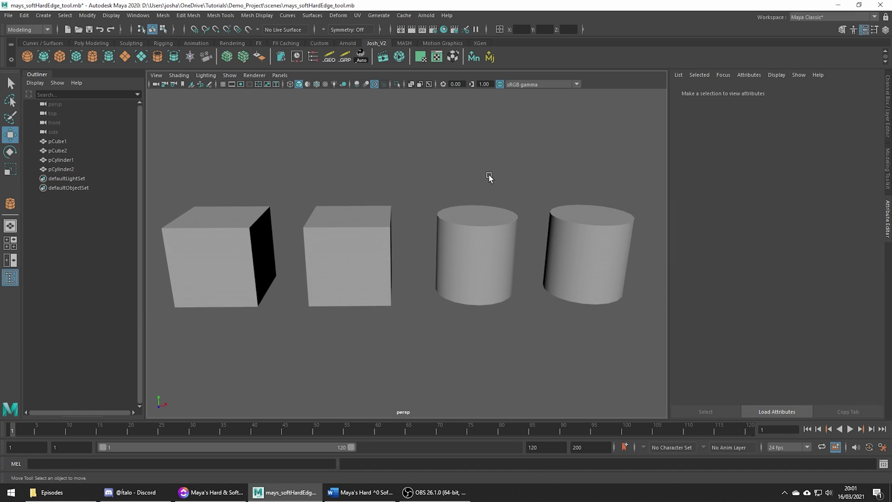